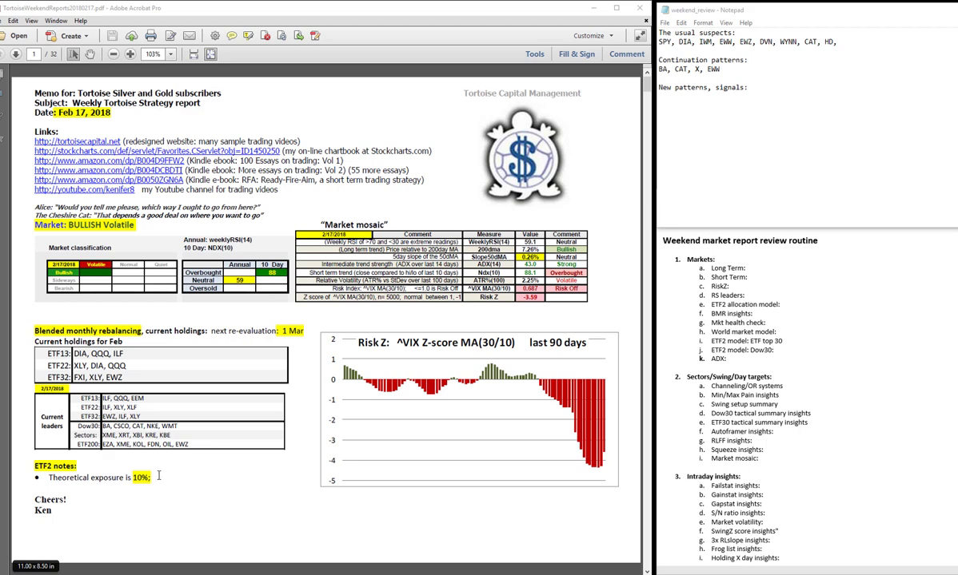
- Scroll the report past the ETF portfolio table on to the Dow30 ranking table on page 3
scroll(148, 446, down, 3)
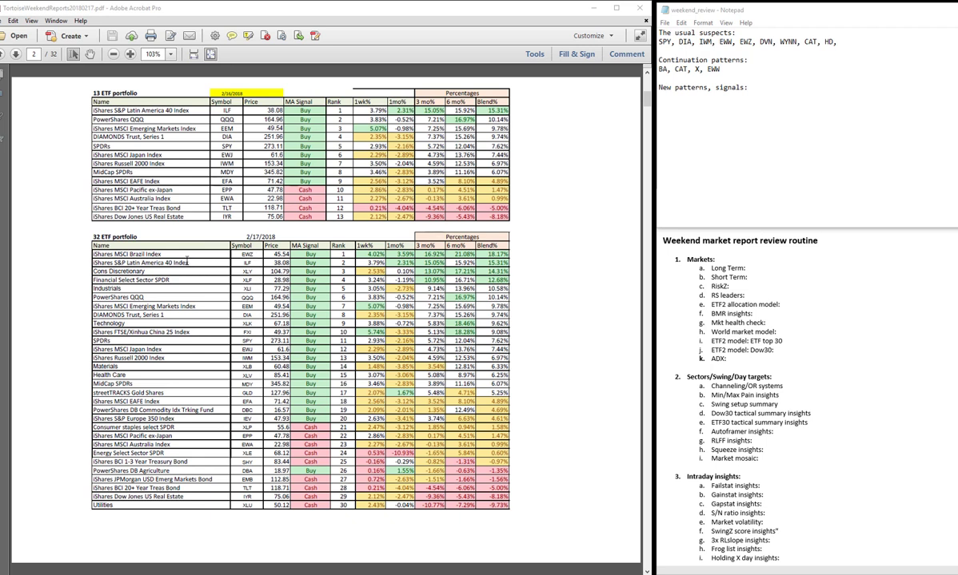
click(96, 264)
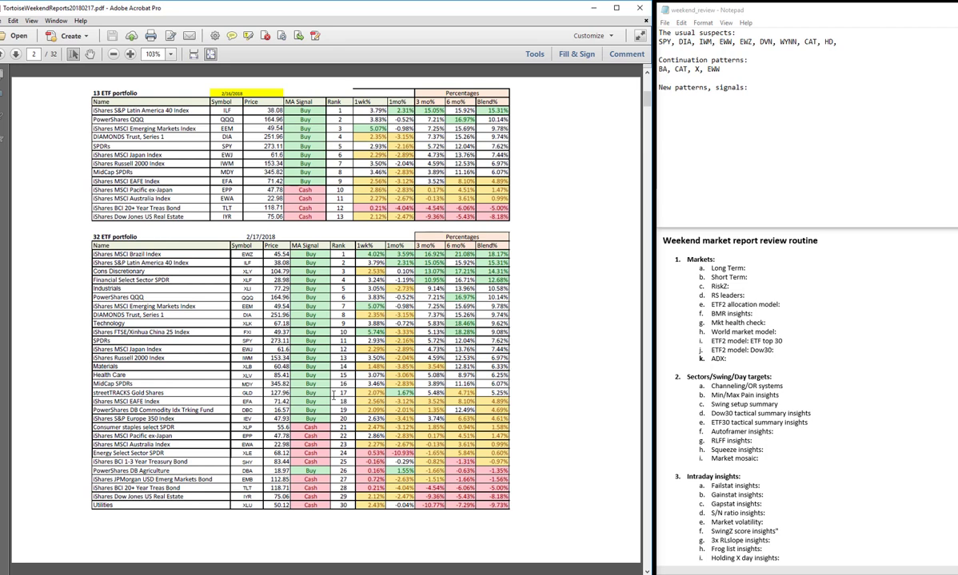
scroll(334, 392, down, 3)
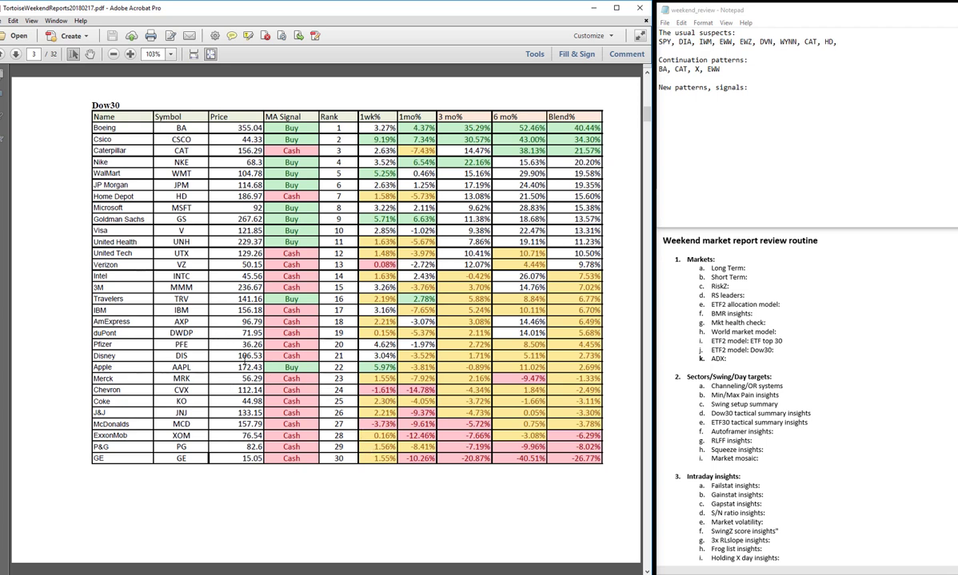
- Back on the Dow30 page, add 'KO, MCD, CVX' on a new line under 'New patterns, signals:'
scroll(240, 358, down, 1)
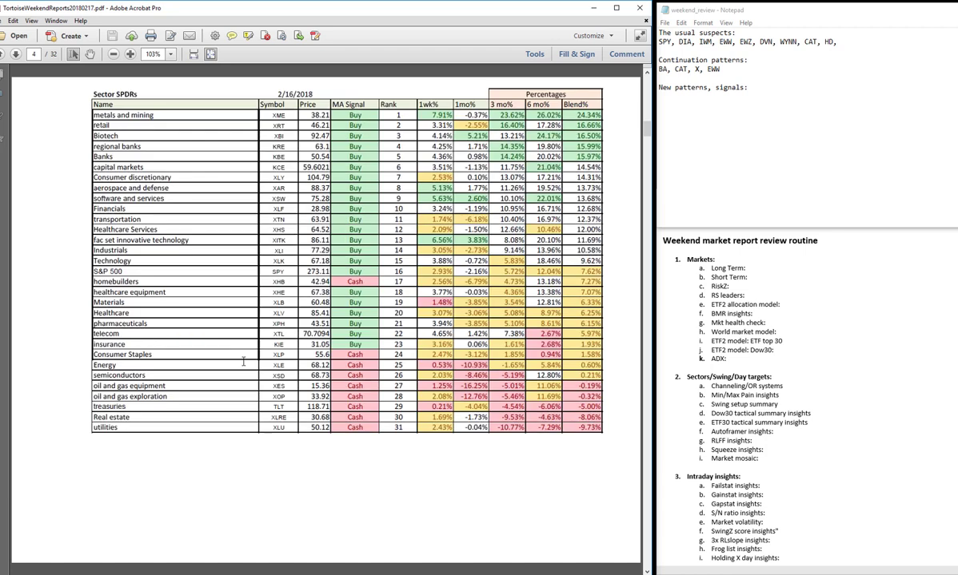
scroll(245, 365, up, 1)
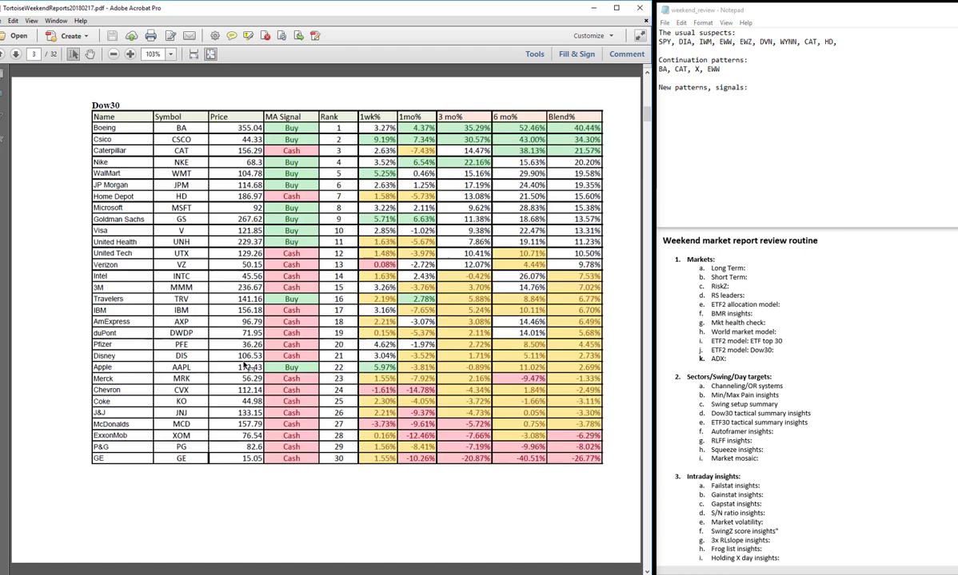
click(760, 82)
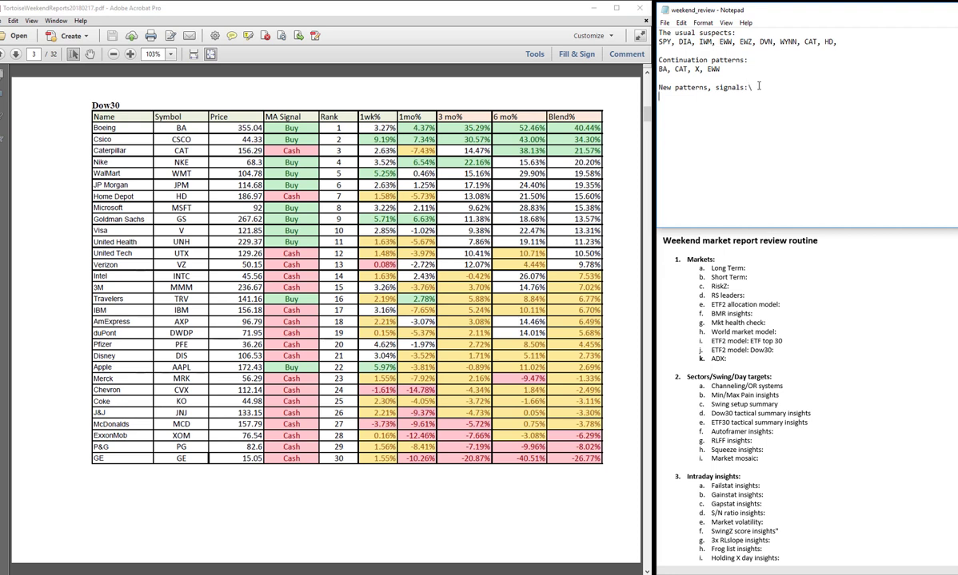
key(Return)
text(KO, MCD,)
text(CVX)
- Advance to the Sector SPDRs page and append ', XME' to the new signals line
scroll(479, 200, down, 3)
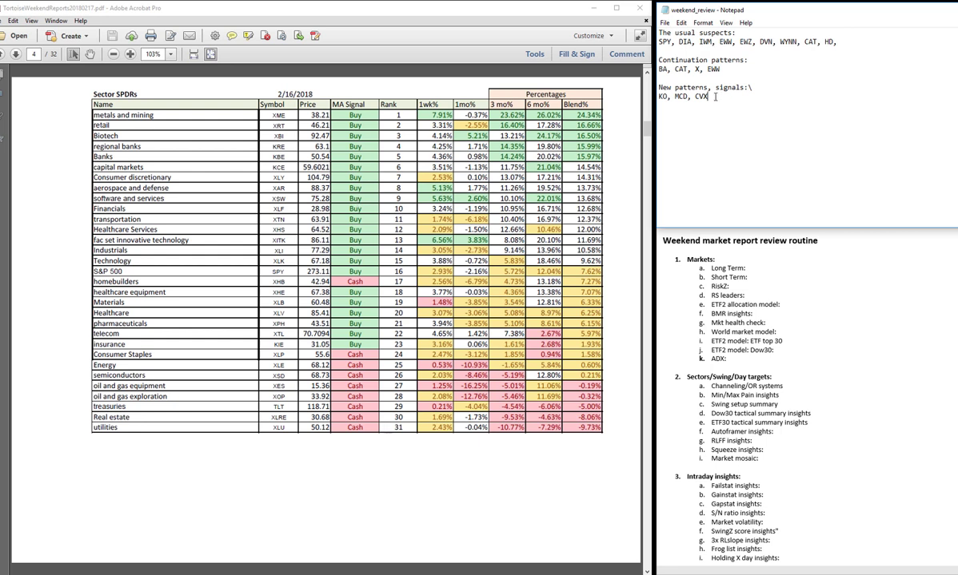
text(, XME)
- On the etfmax page, append ', AA' after EWW in the continuation patterns list and select BA
click(311, 240)
scroll(311, 240, down, 2)
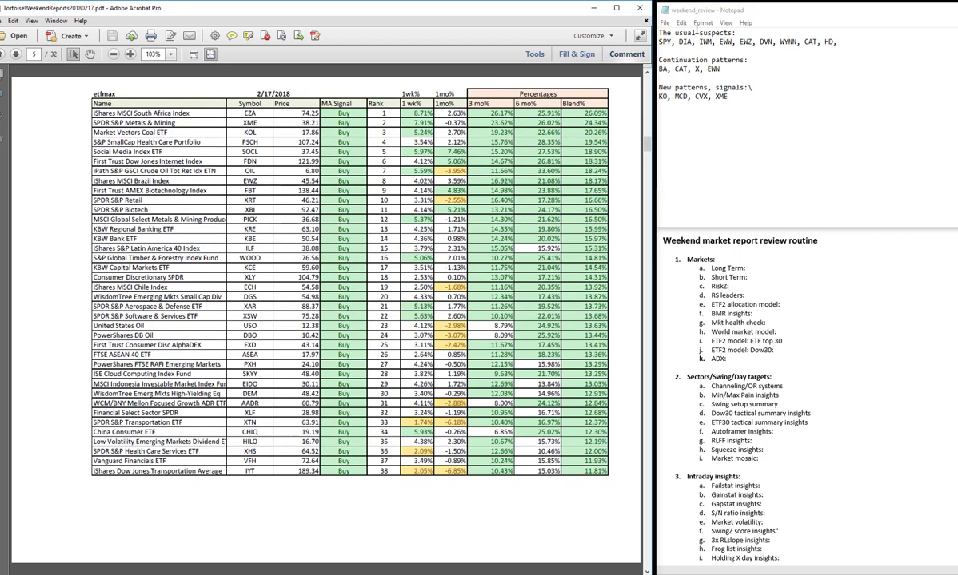
click(725, 68)
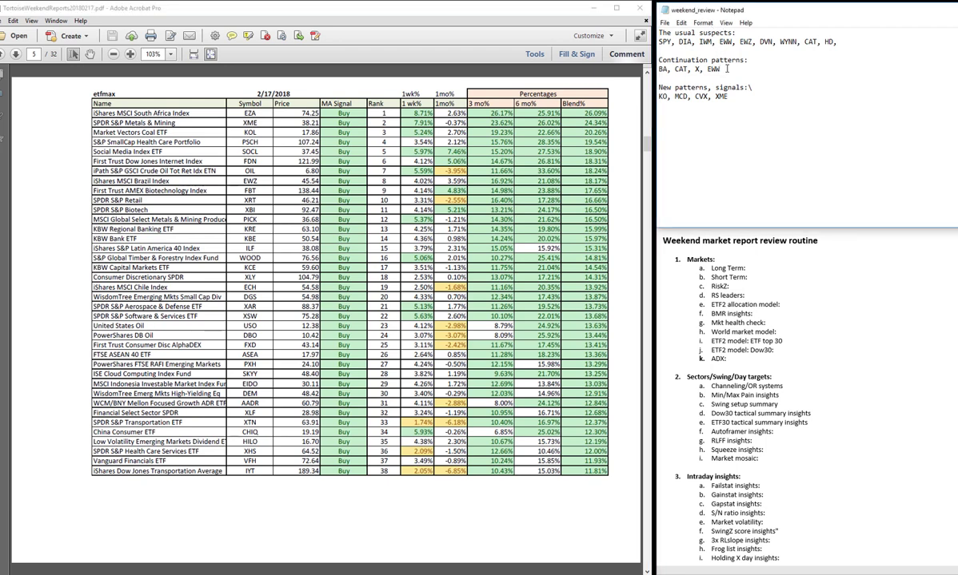
text(, AA)
double_click(670, 69)
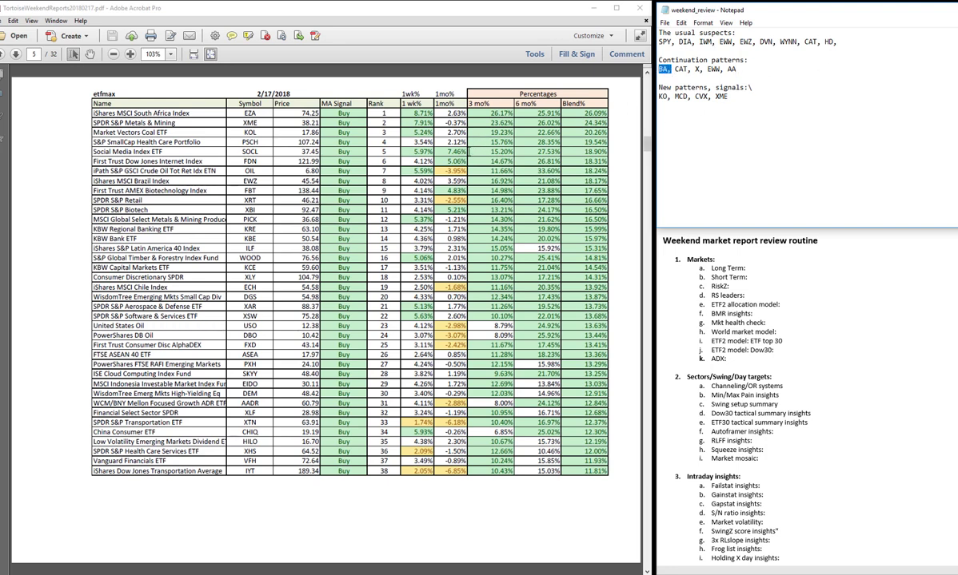
- Scroll down to page 6 showing annotated SPY Chart #1
scroll(295, 237, down, 3)
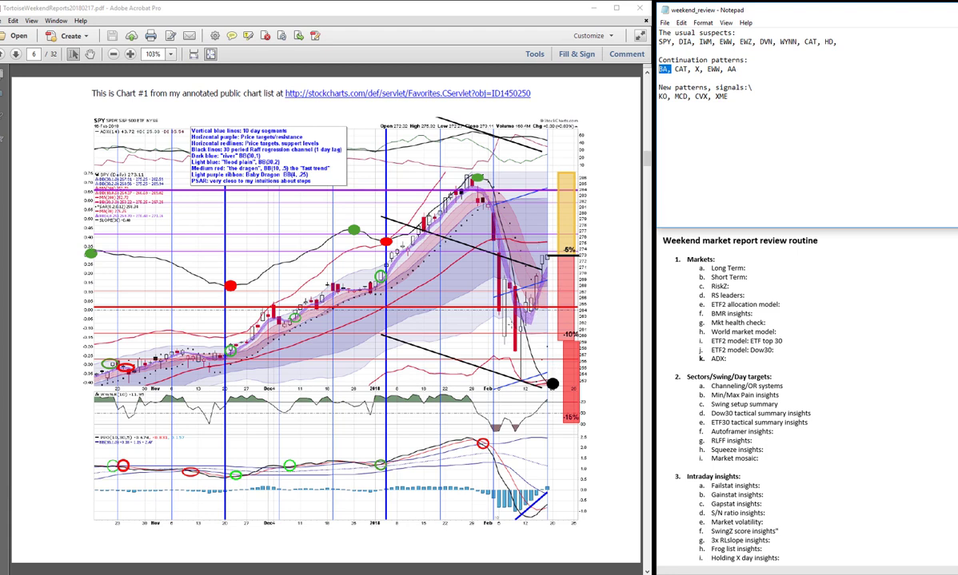
- Scroll past the ETF Regional report to page 8's Tortoise World Market Model table
scroll(511, 324, down, 2)
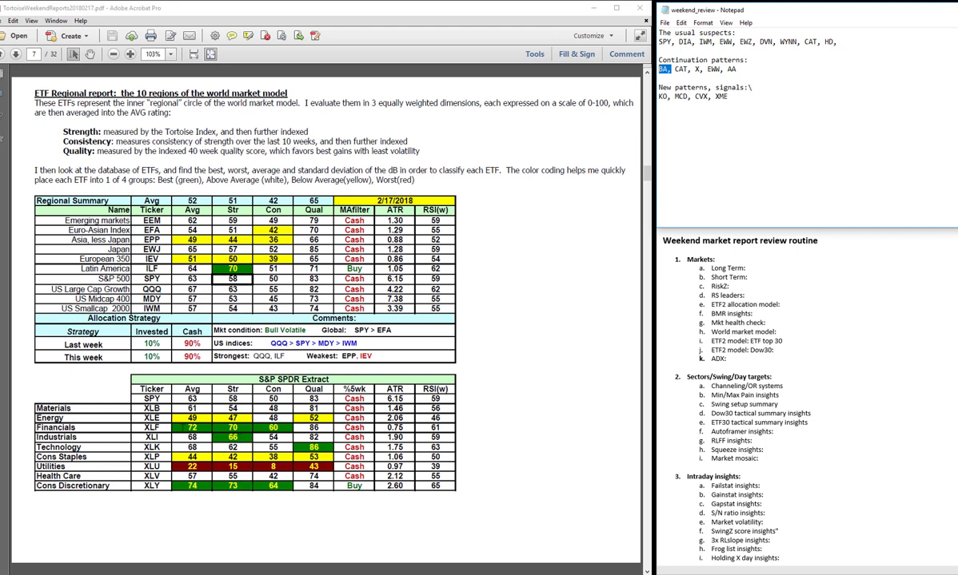
scroll(161, 399, down, 3)
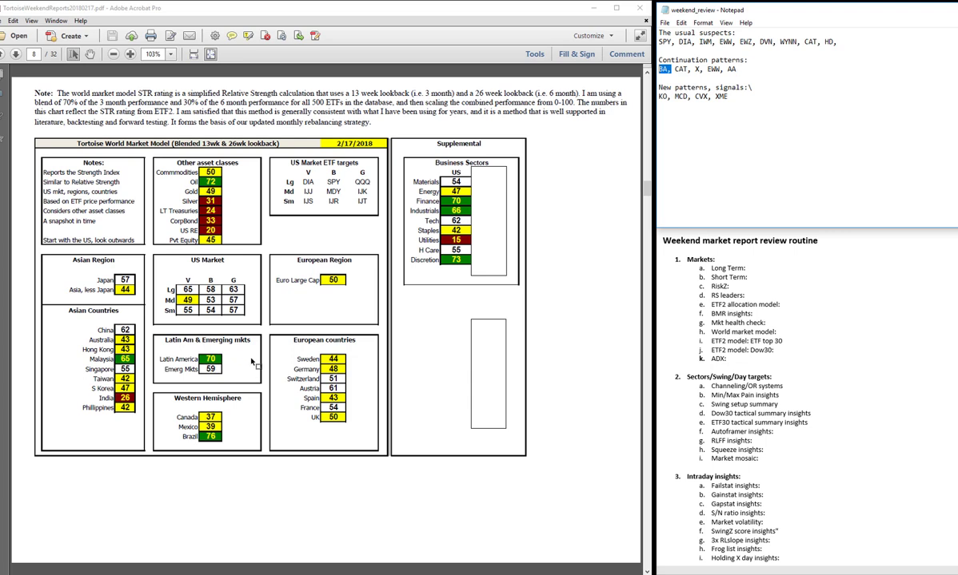
- Scroll to page 9's ETF Top 30 table dated 2/17/2018, led by XME
scroll(252, 362, down, 2)
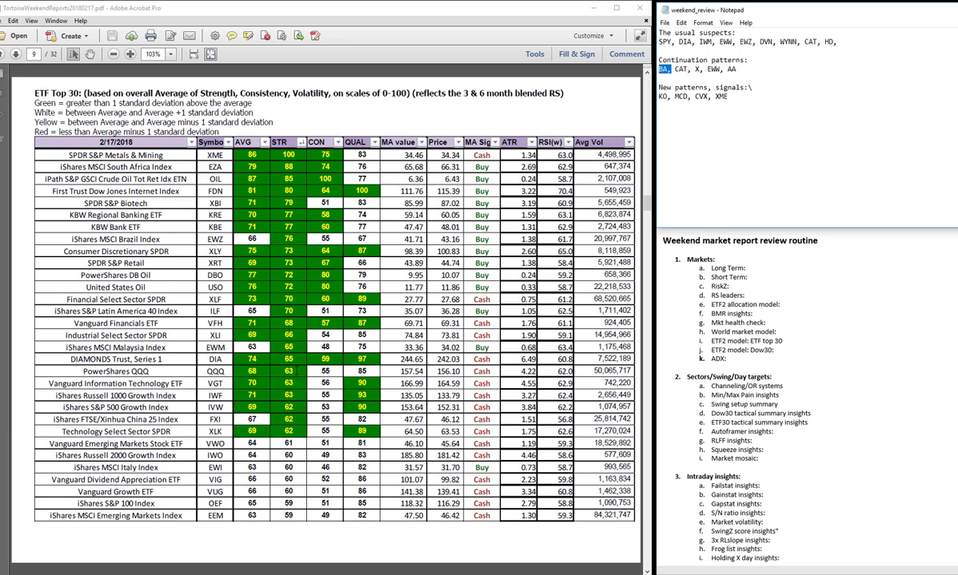
- Scroll through pages 10 and 11 to page 12's gap, pivot and min/max pain dashboard
scroll(297, 371, down, 3)
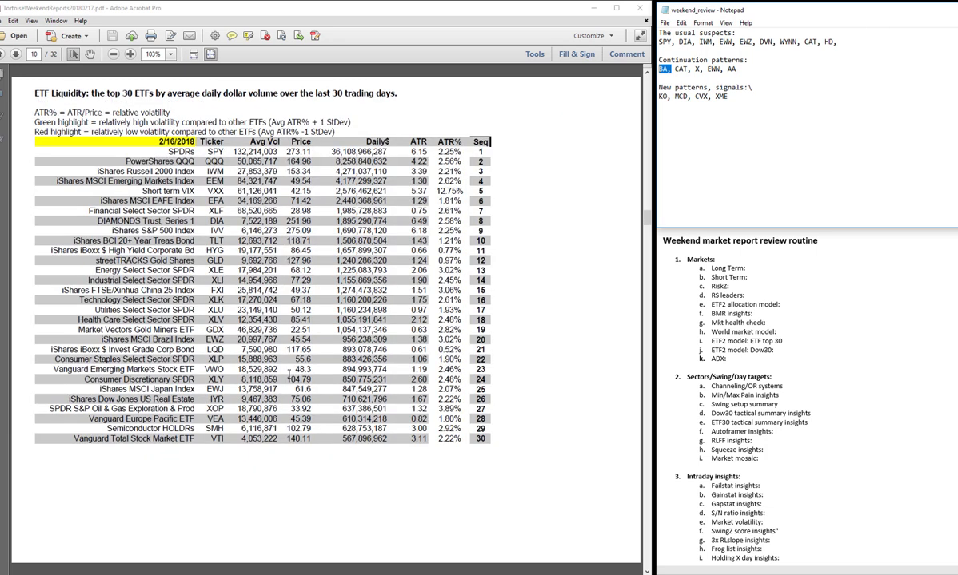
scroll(289, 379, down, 3)
scroll(289, 379, down, 3)
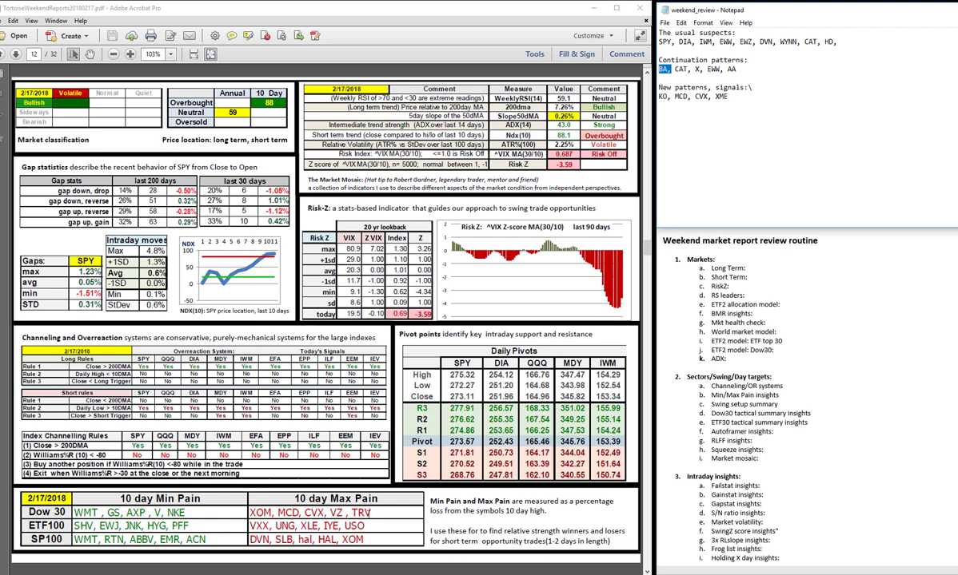
- Append ', TRV' and '. VZ' to the end of the new patterns line in the notes
click(741, 97)
text(, TRV)
text(. VZ)
- On the Dow 30 tactical summary page, append ', XOM' to the new patterns line
scroll(526, 311, down, 3)
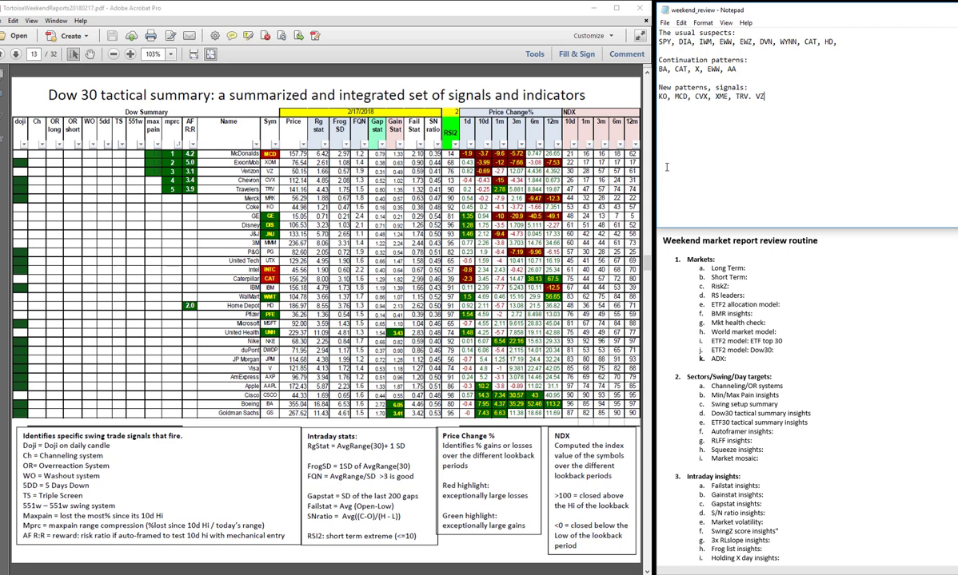
click(759, 89)
text(, XOM)
click(751, 97)
- On page 14, add XLE to the new-signals line and replace the period after TRV with a comma
scroll(368, 242, down, 3)
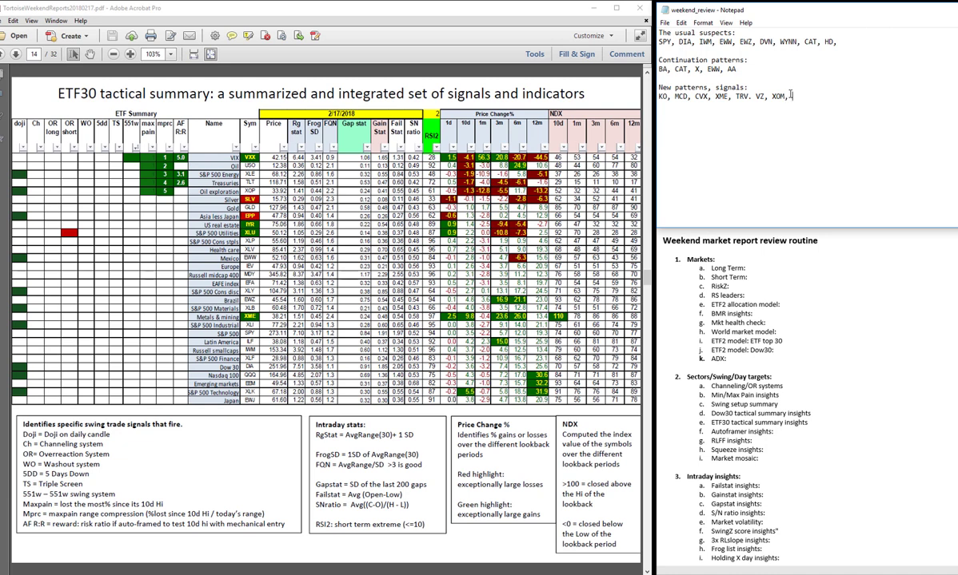
text(LE)
click(750, 94)
key(BackSpace)
text(,)
- Append CSCO to the end of the Continuation patterns line in Notepad
scroll(331, 247, down, 3)
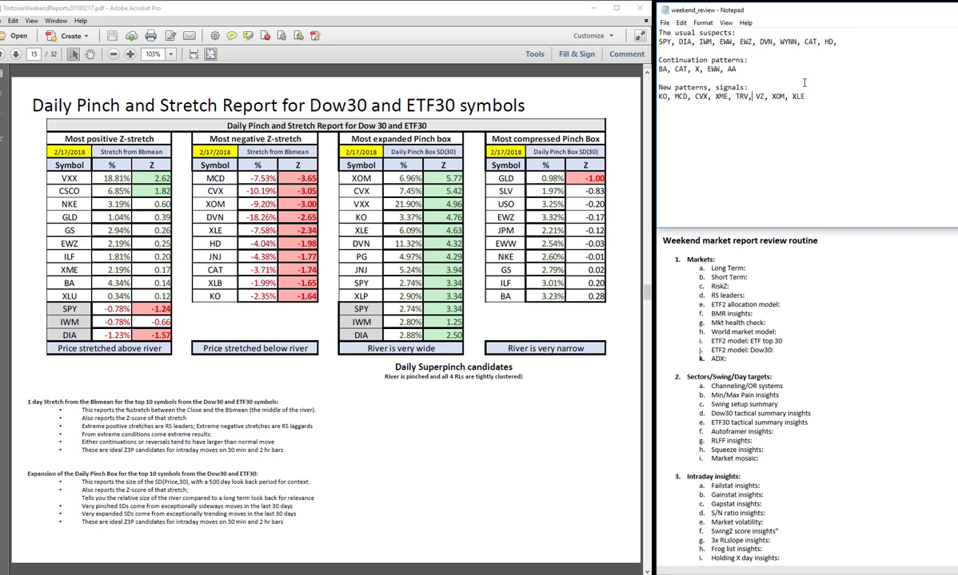
click(742, 68)
text(CSCO)
- Select HD in the negative Z-stretch table and confirm it is already among the usual suspects
click(221, 244)
double_click(220, 243)
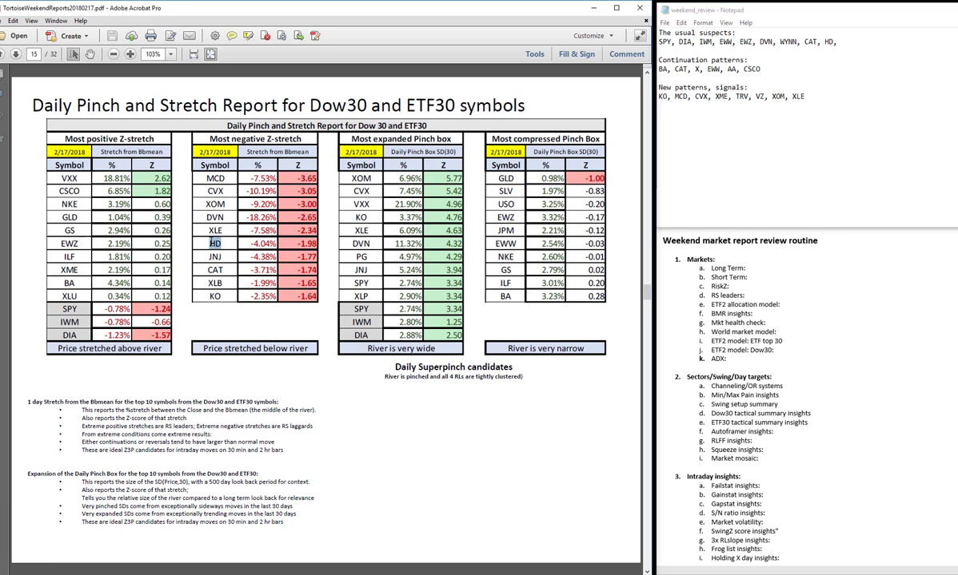
double_click(829, 42)
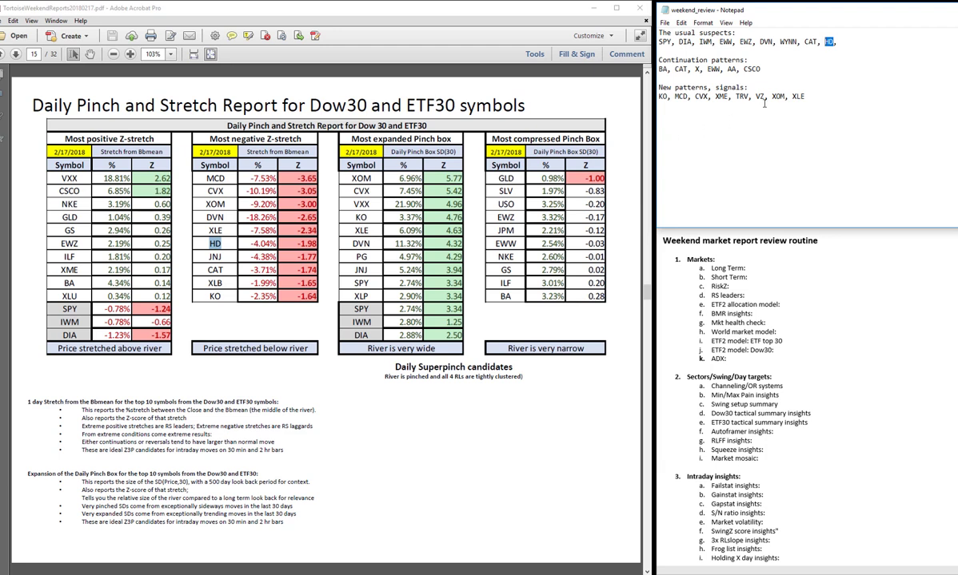
- Append ', JNJ' after CSCO on the continuation-patterns line
click(758, 69)
text(, JNJ)
click(213, 205)
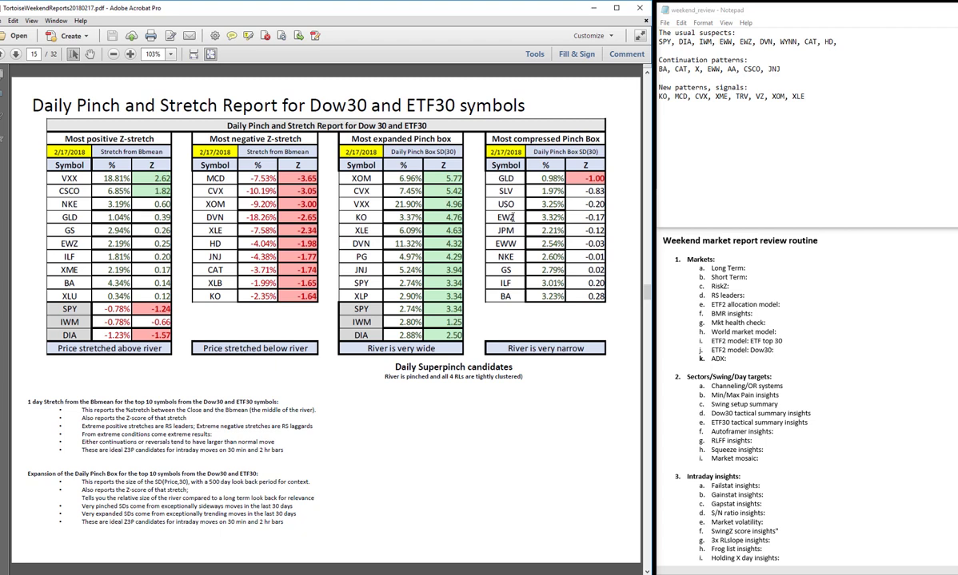
- Add ', PG' after XLE in the new signals and ', NKE' after JNJ in the continuation patterns
scroll(511, 217, down, 3)
scroll(461, 213, down, 3)
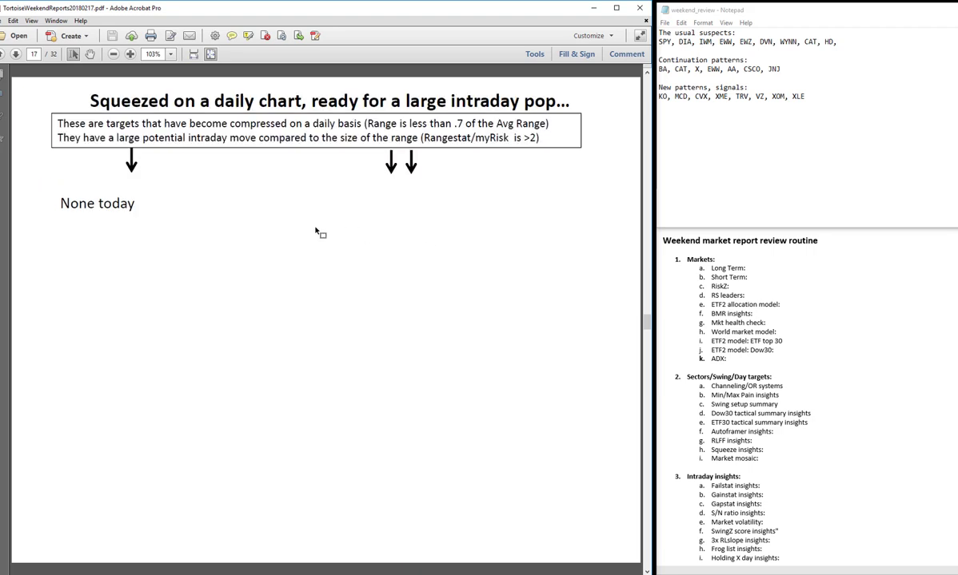
scroll(315, 232, up, 3)
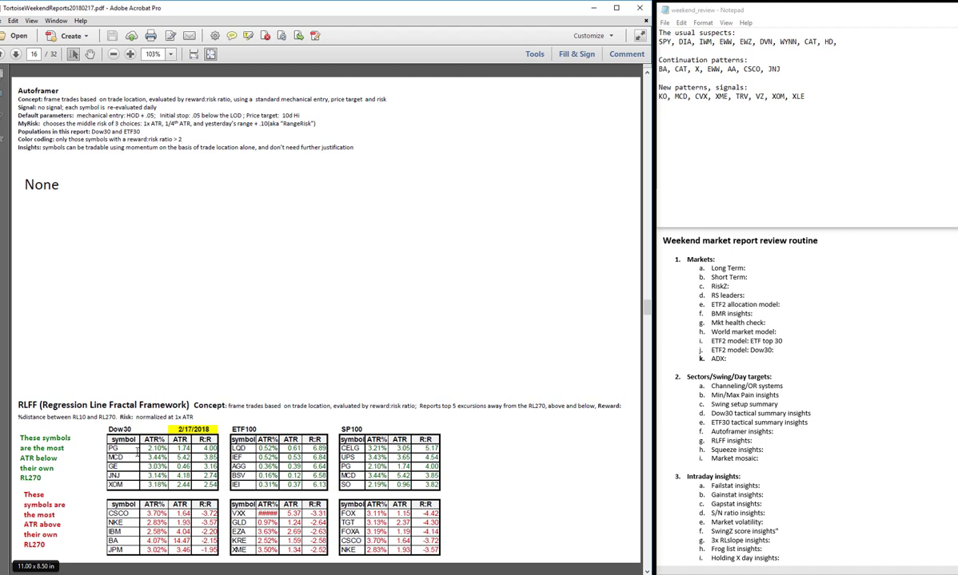
click(819, 95)
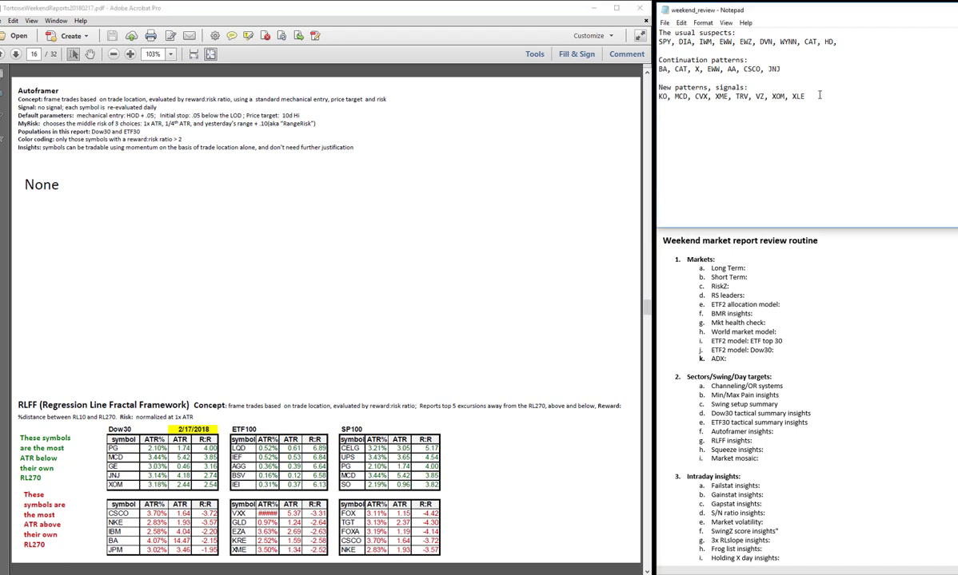
text(, PG)
click(785, 66)
text(, NKE)
- Scroll from the page 18–19 Market mosaic charts to page 20's Regression Line Z-scores
scroll(435, 249, down, 5)
scroll(436, 249, up, 1)
scroll(438, 250, down, 1)
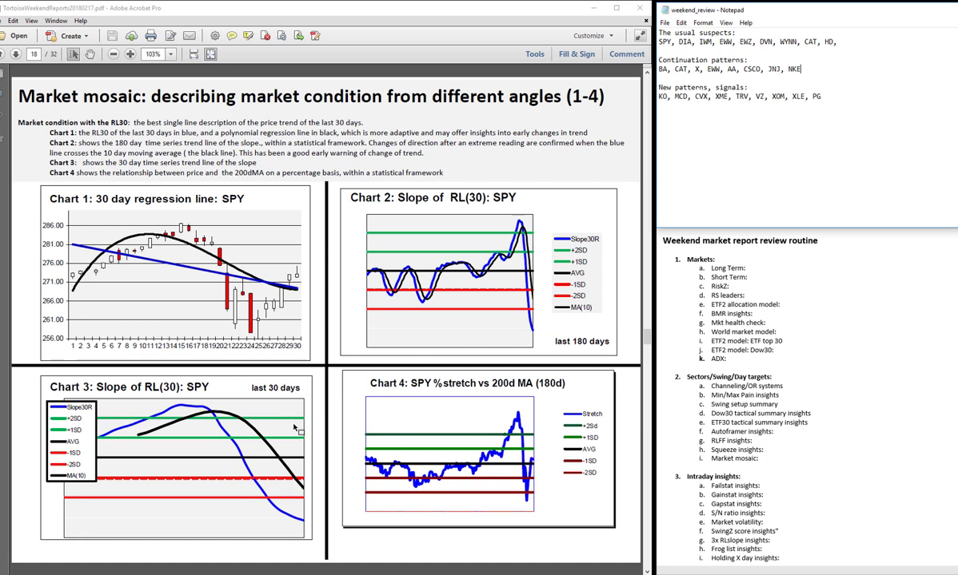
scroll(295, 429, down, 1)
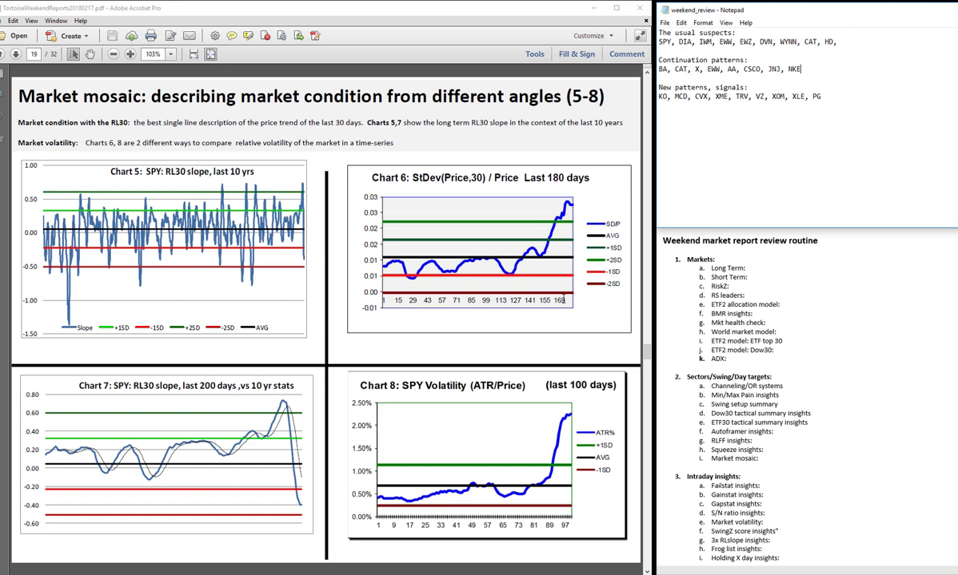
scroll(561, 306, down, 2)
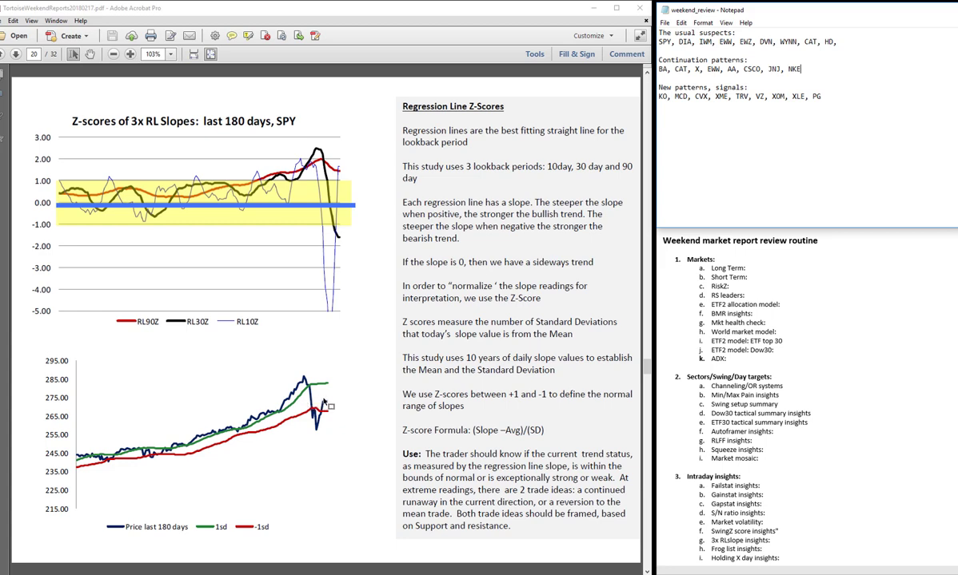
- Scroll past the volatility, Fail-stat and Gap-stat pages to page 27's Swing Z-scores table
scroll(528, 358, down, 2)
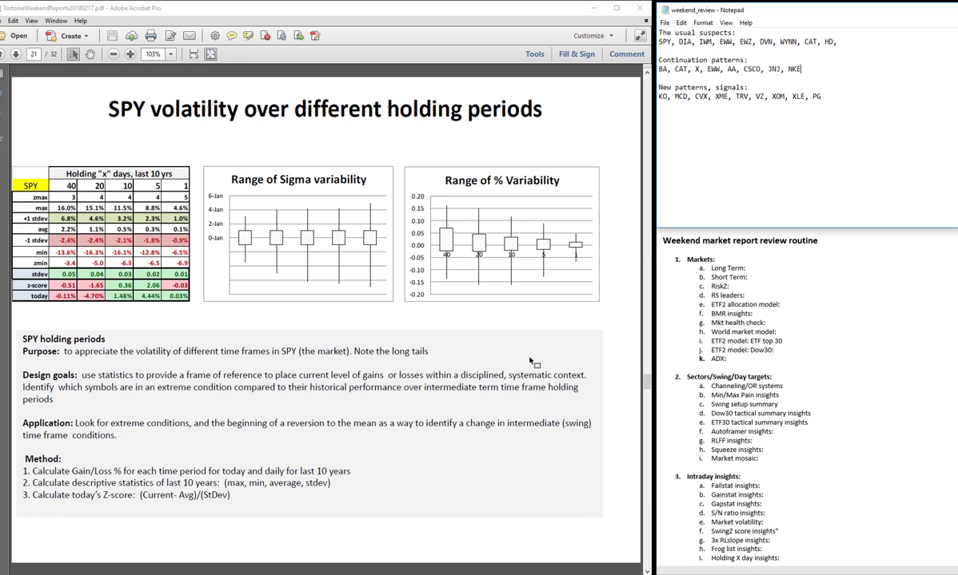
scroll(531, 362, down, 2)
scroll(530, 361, down, 2)
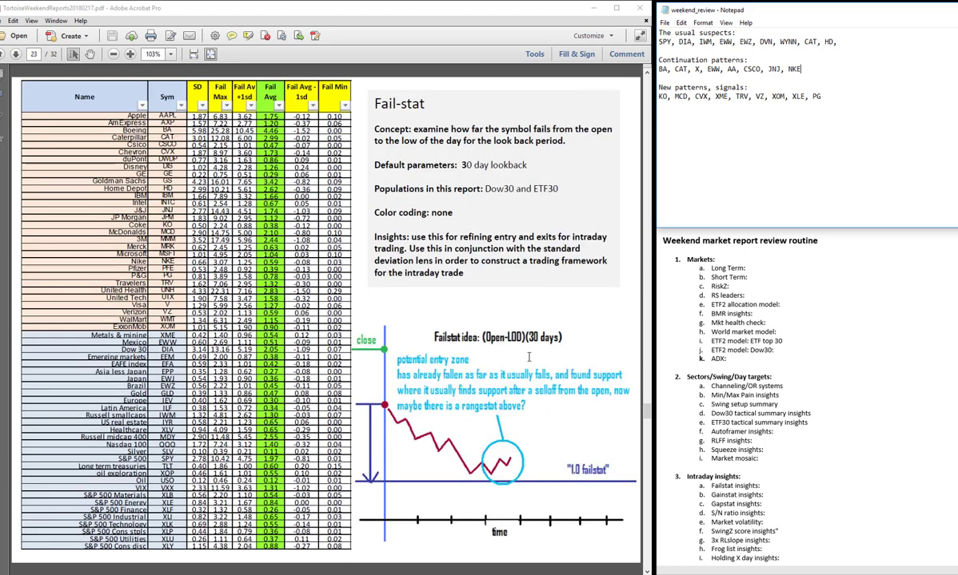
scroll(528, 358, down, 2)
scroll(528, 358, down, 2)
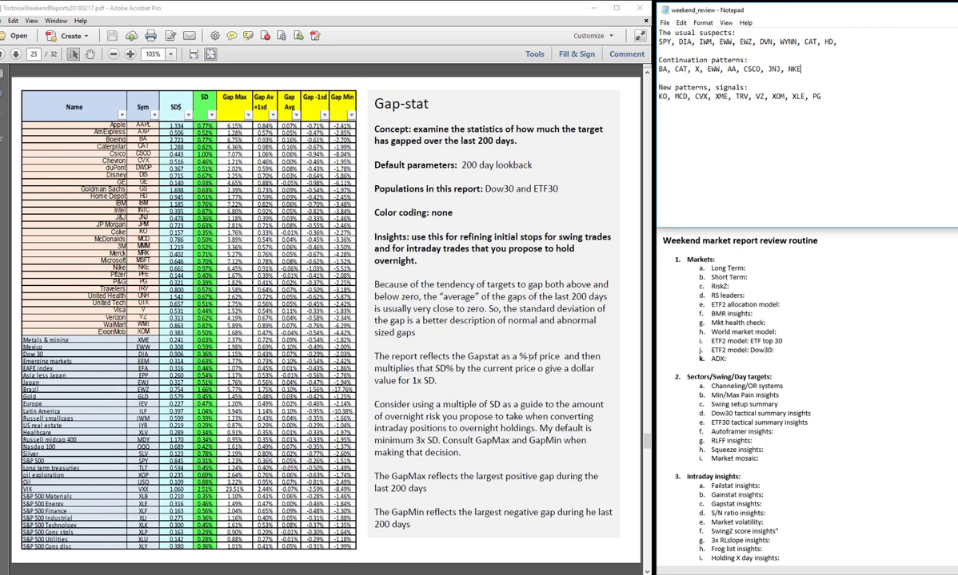
scroll(528, 356, down, 2)
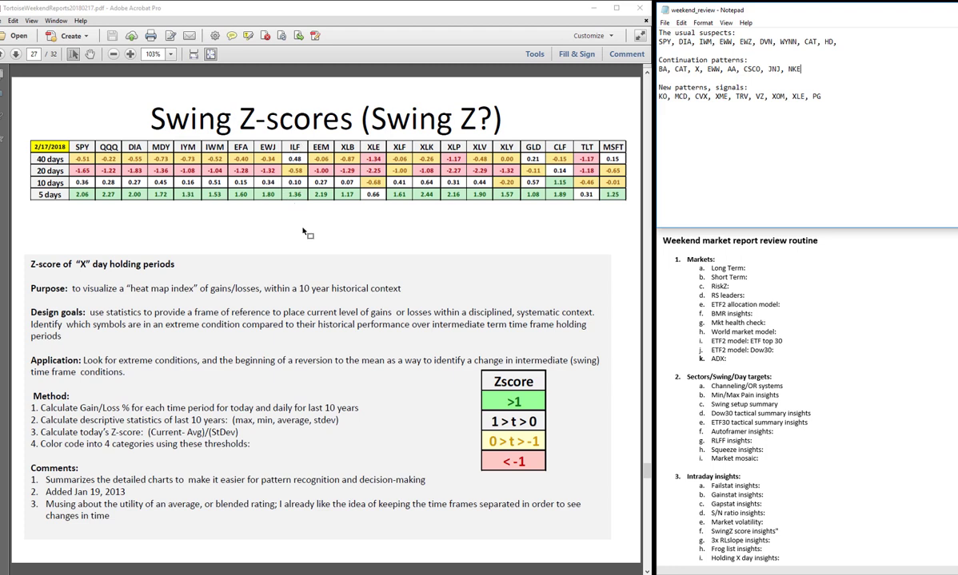
- Scroll through the Frog list, Intraday Range and ETF pages until the counter reads 32 / 32
scroll(314, 234, down, 3)
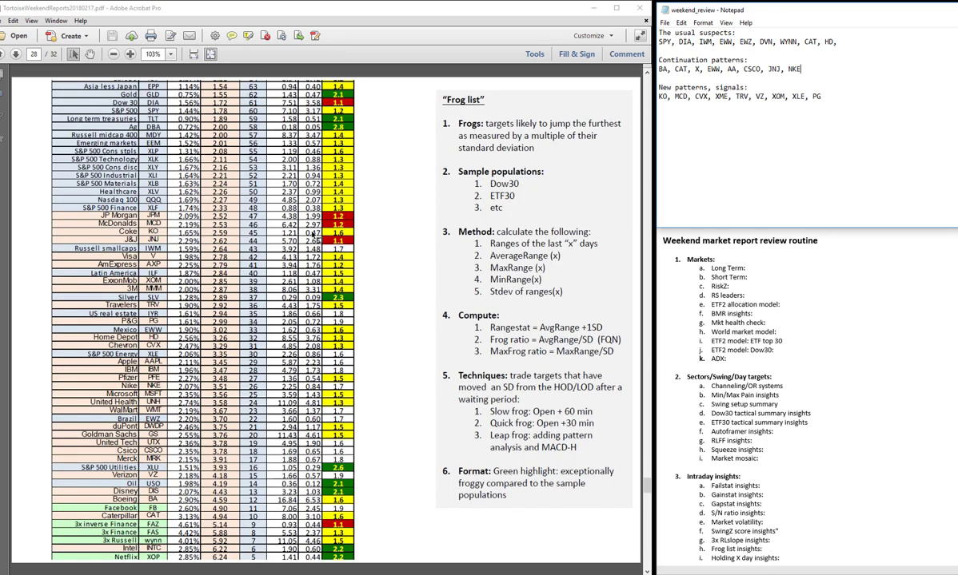
scroll(313, 235, down, 3)
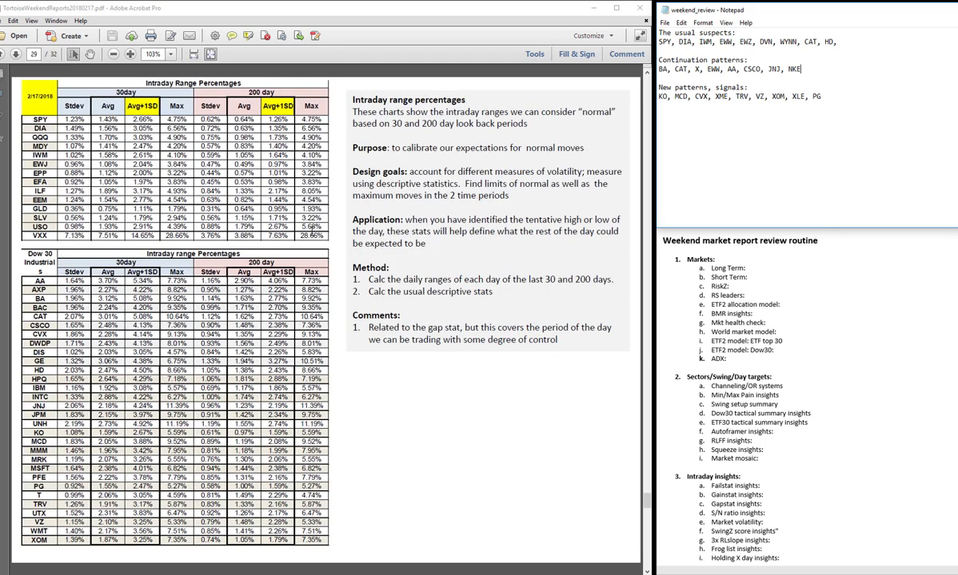
scroll(315, 227, down, 3)
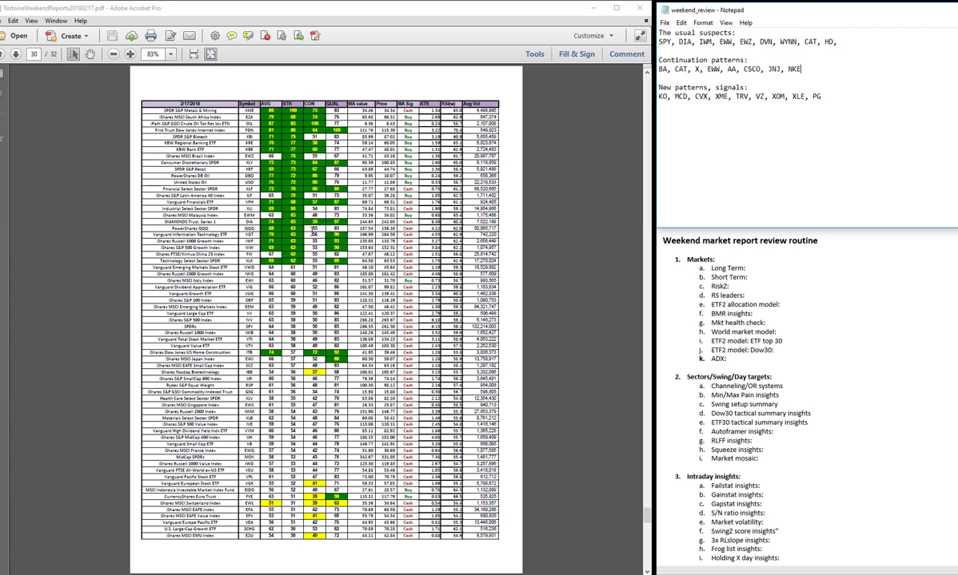
scroll(314, 228, down, 3)
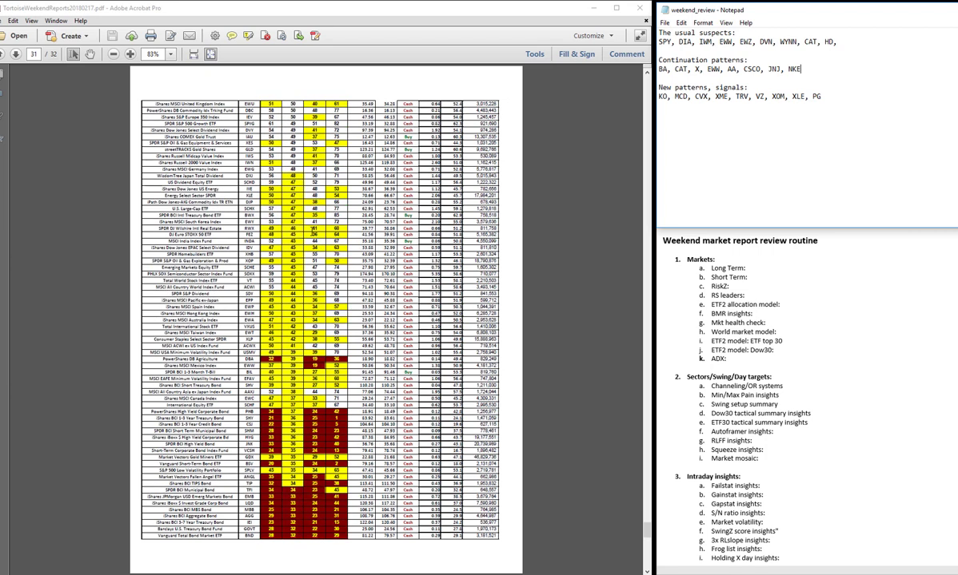
scroll(313, 229, down, 3)
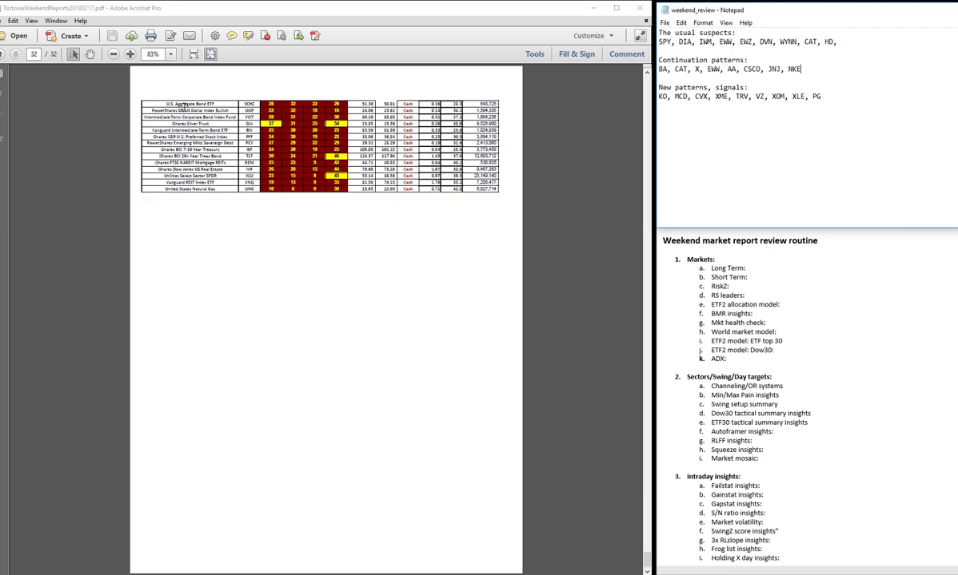